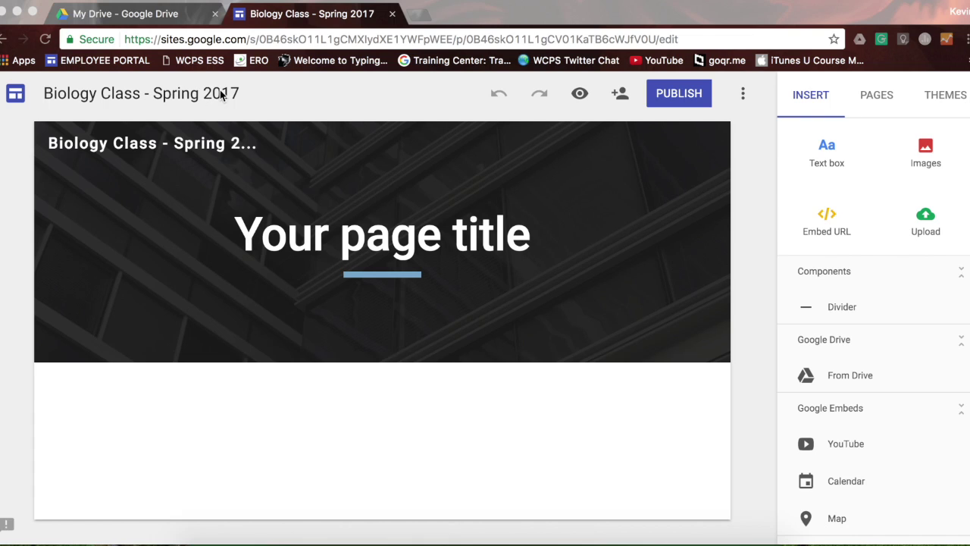
Step: Replace the 'Your page title' placeholder in the header with 'Main Page'
left_click(396, 239)
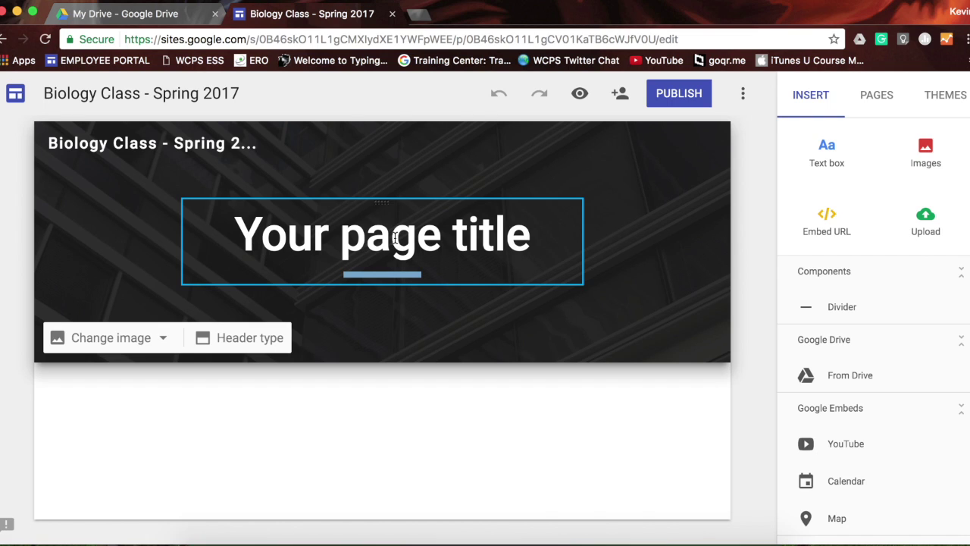
left_click(395, 238)
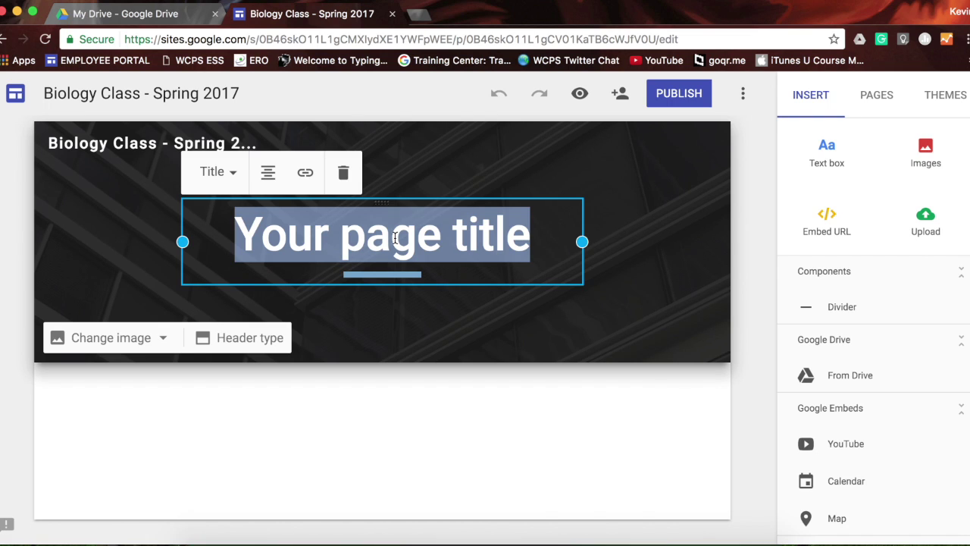
type("Main Page")
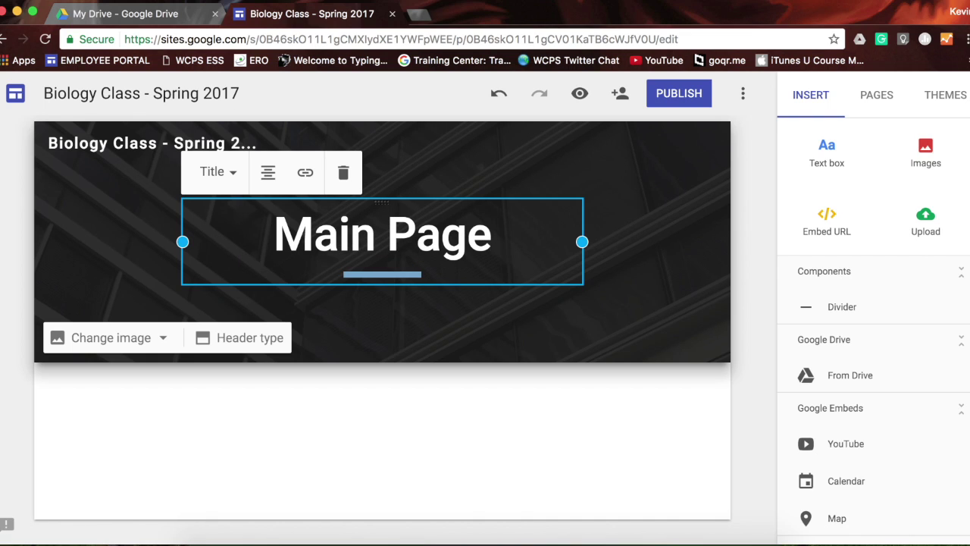
key("Return")
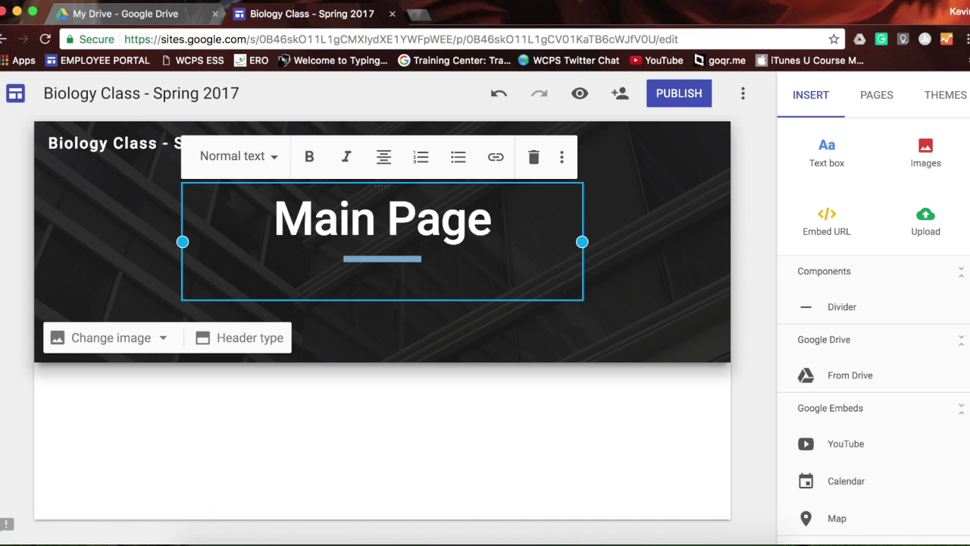
key("BackSpace")
left_click(632, 292)
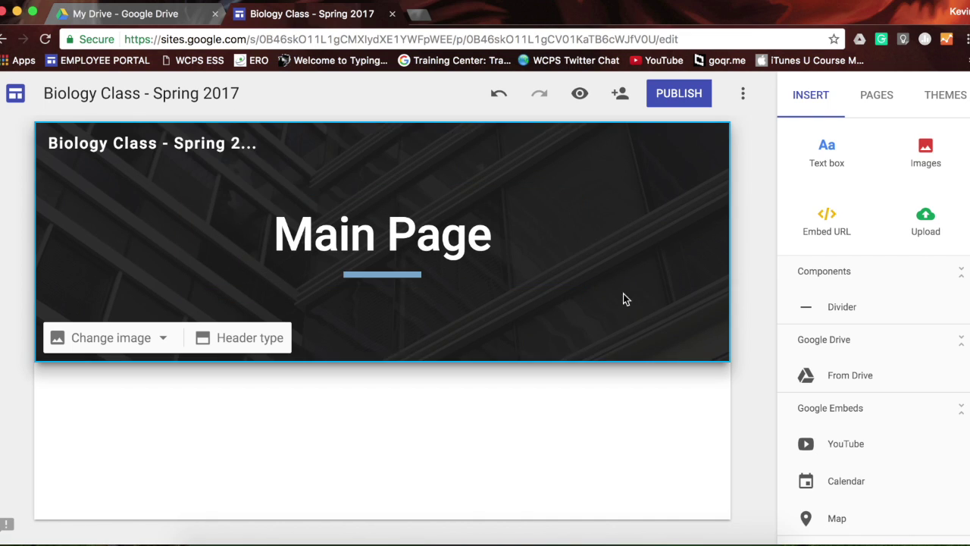
triple_click(393, 230)
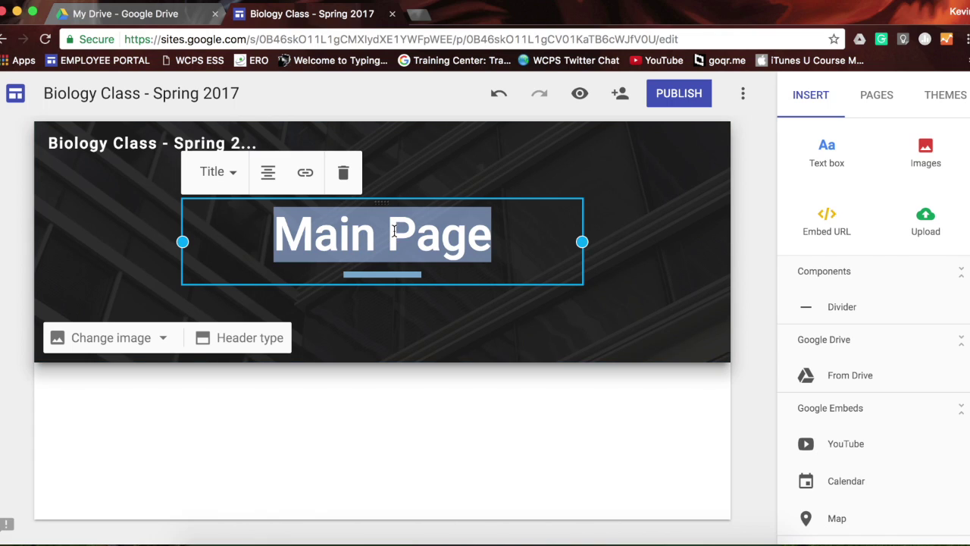
left_click(233, 176)
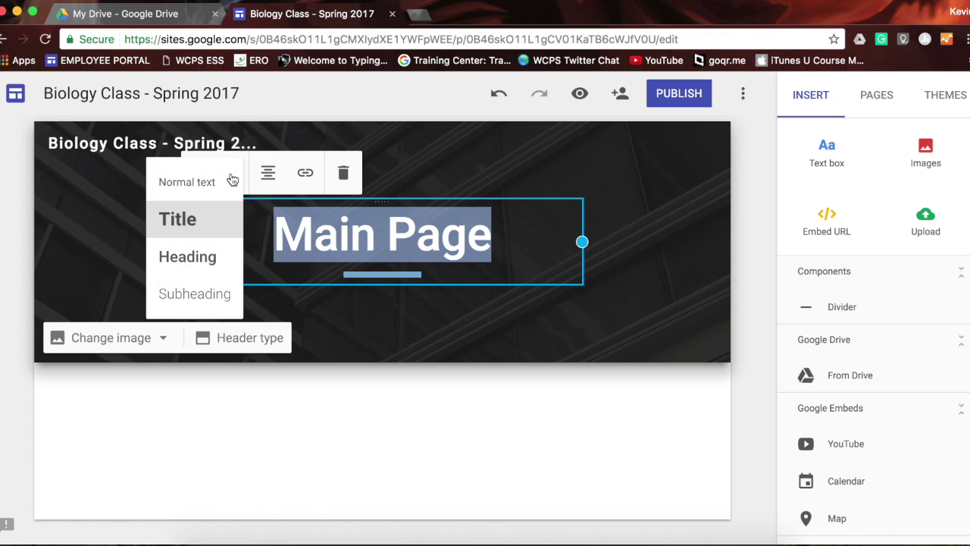
left_click(273, 186)
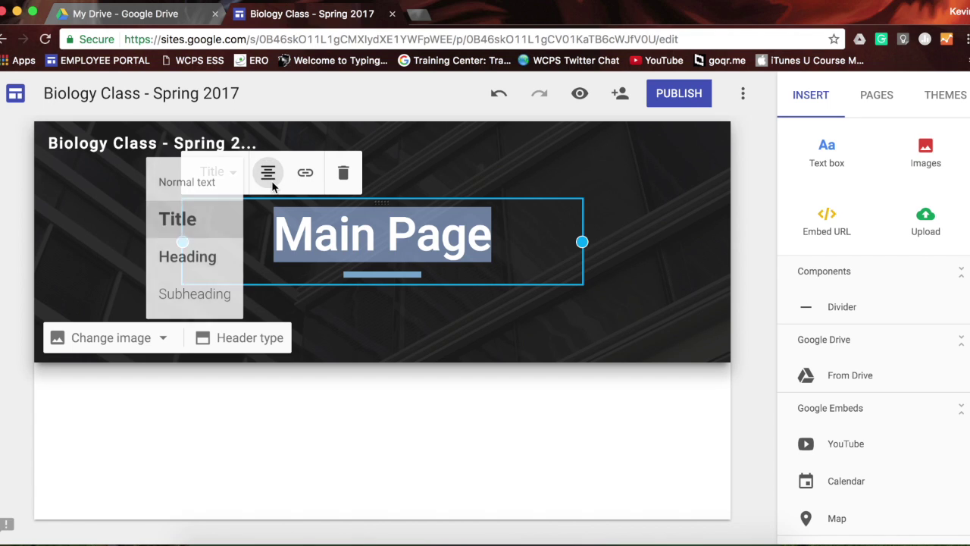
left_click(311, 179)
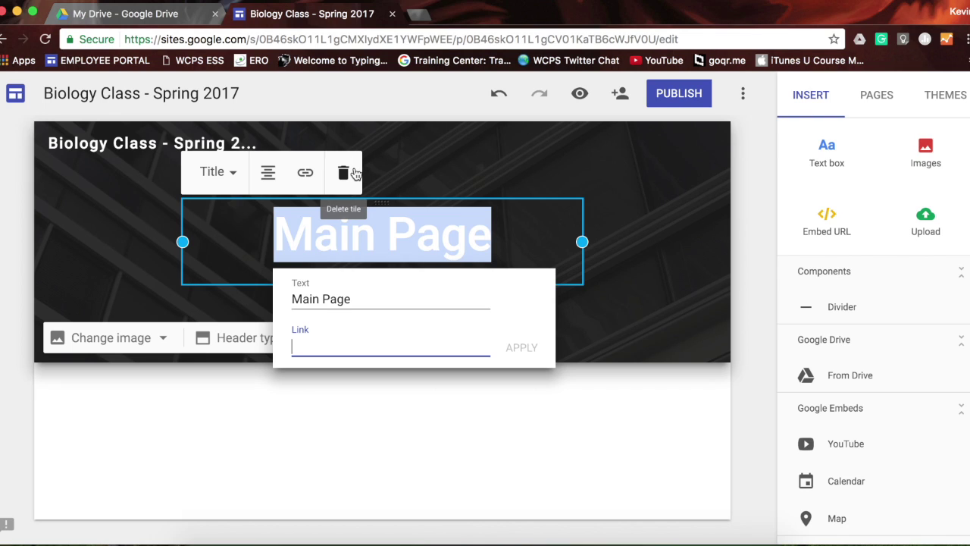
left_click(402, 172)
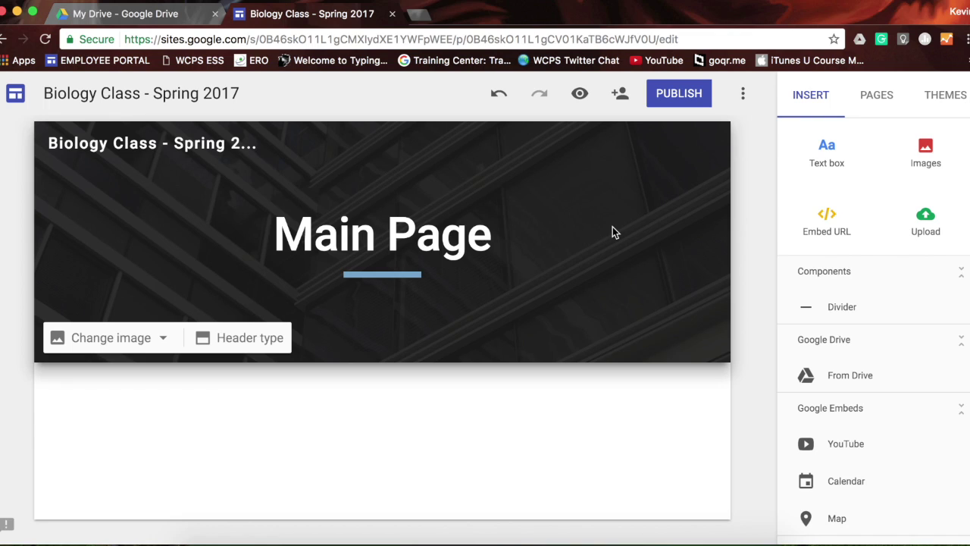
Step: Set the header background to the dark icy lake-and-mountains photo from the Gallery
left_click(162, 339)
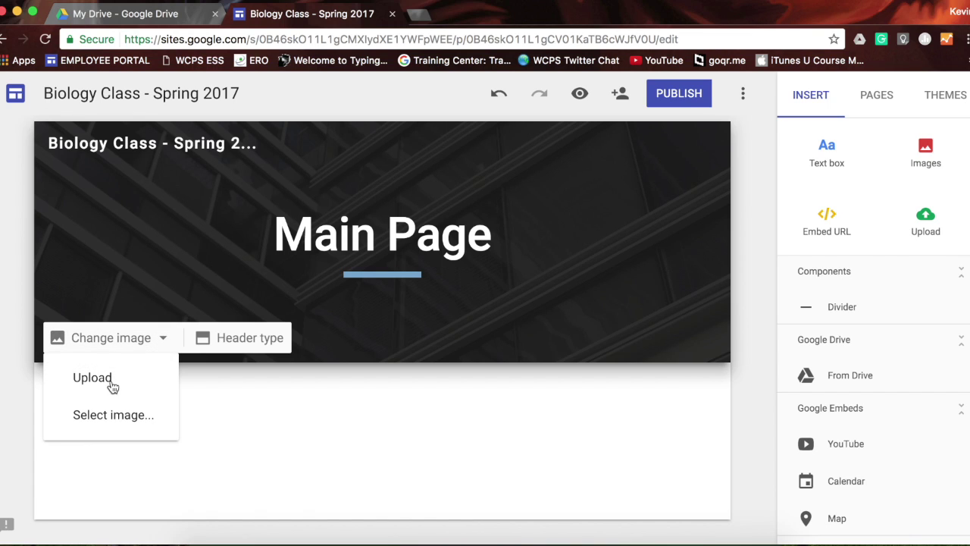
left_click(111, 411)
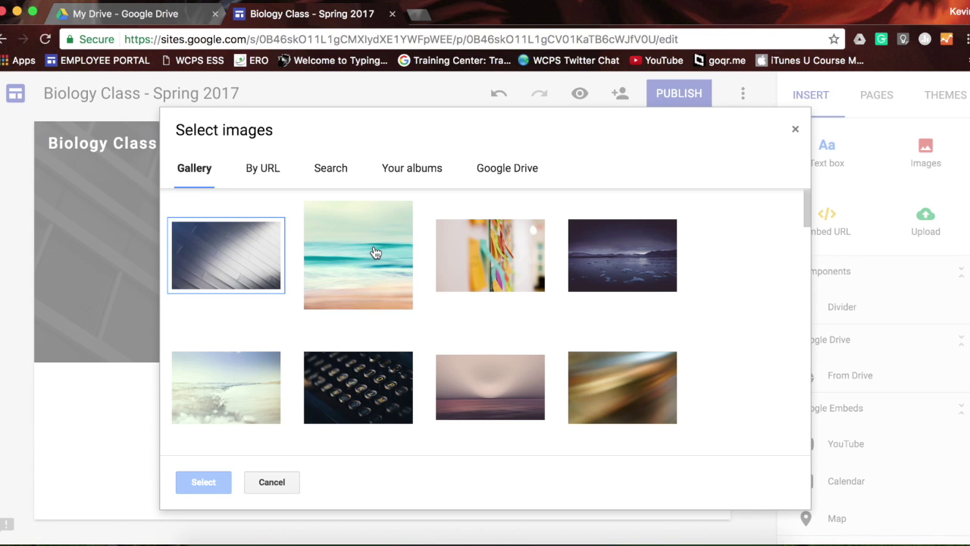
scroll(300, 351, "down", 3)
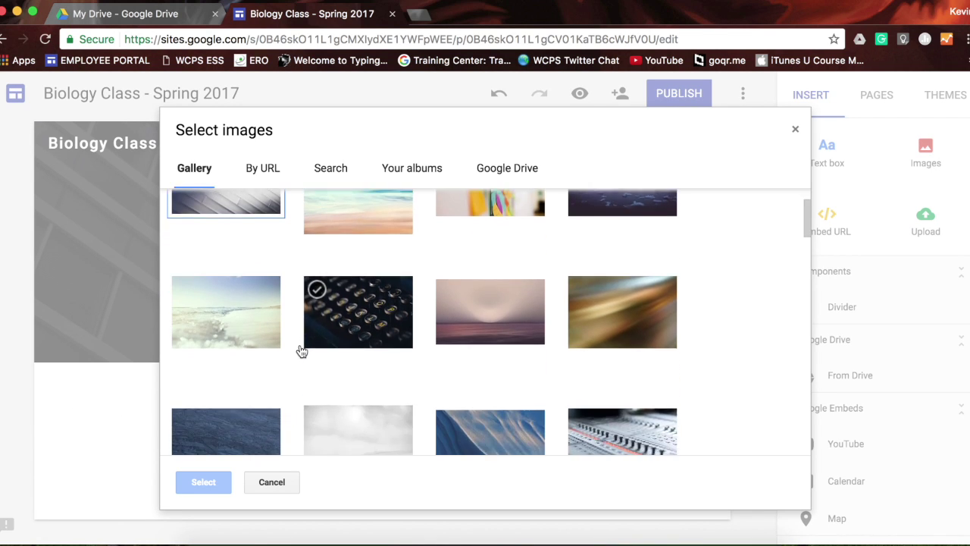
scroll(300, 351, "down", 5)
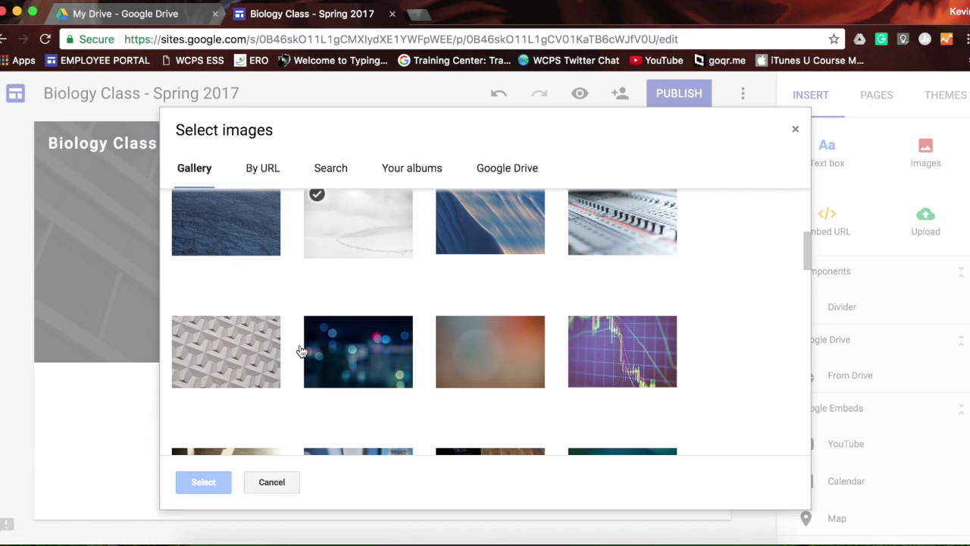
scroll(300, 351, "down", 2)
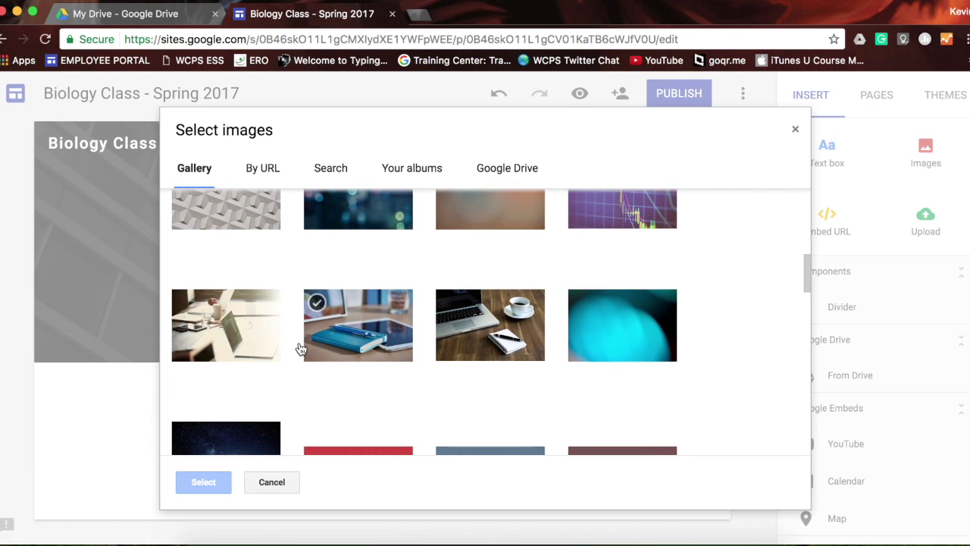
scroll(294, 339, "up", 2)
scroll(295, 340, "down", 10)
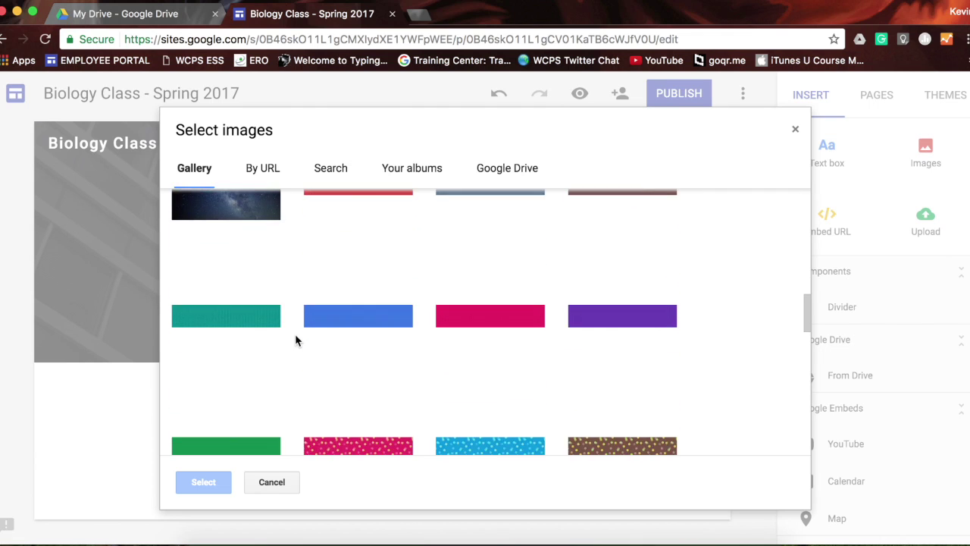
scroll(296, 340, "down", 4)
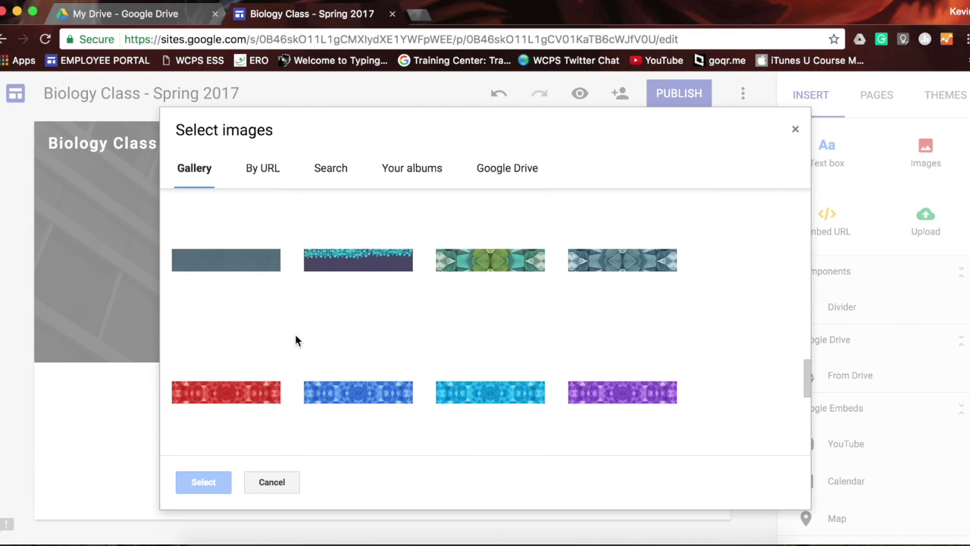
scroll(296, 340, "down", 5)
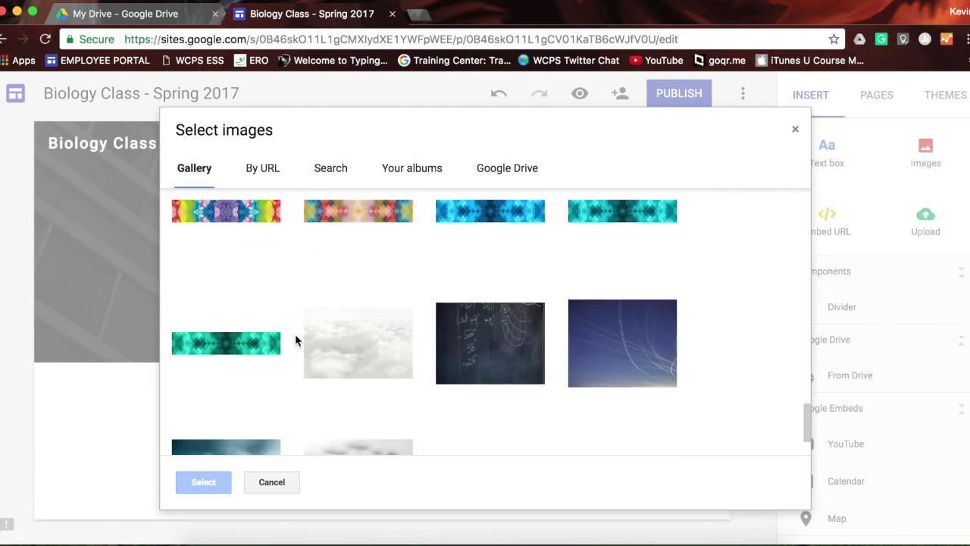
scroll(294, 333, "up", 20)
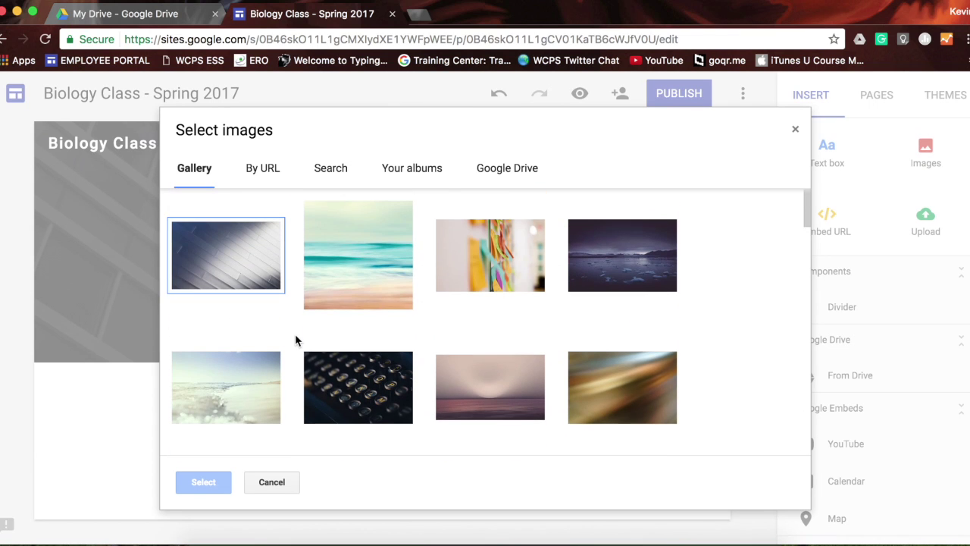
left_click(613, 269)
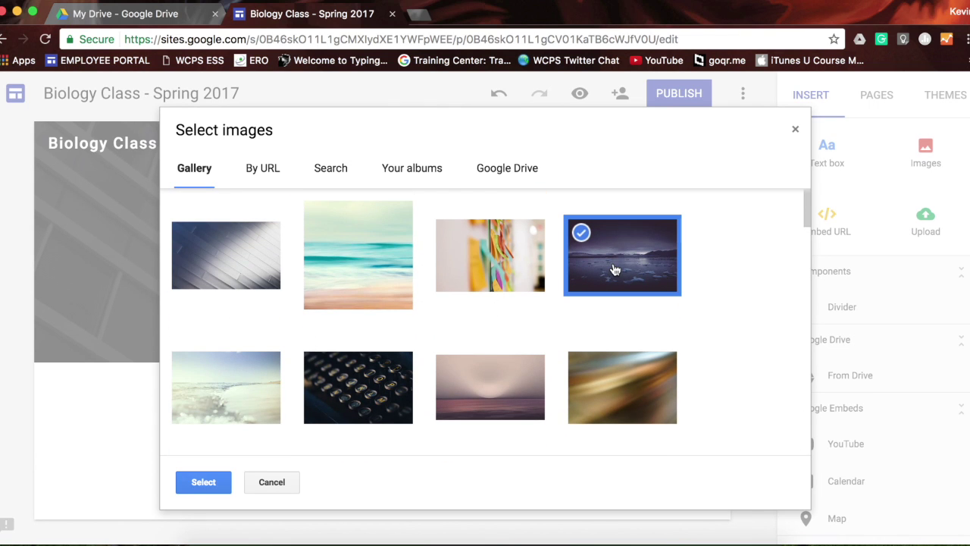
left_click(212, 491)
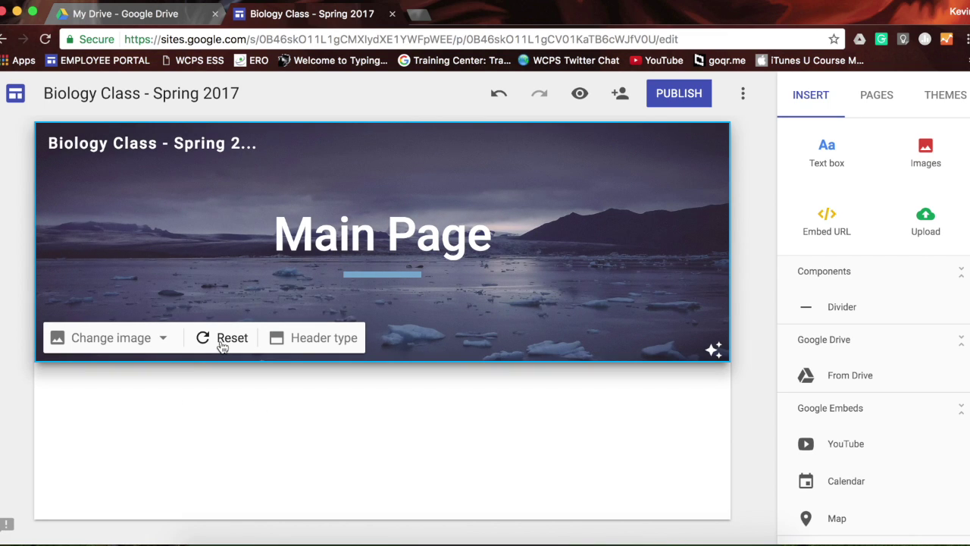
Step: Settle the header type on Banner after trying Large banner and Title only, then show Themes
left_click(164, 341)
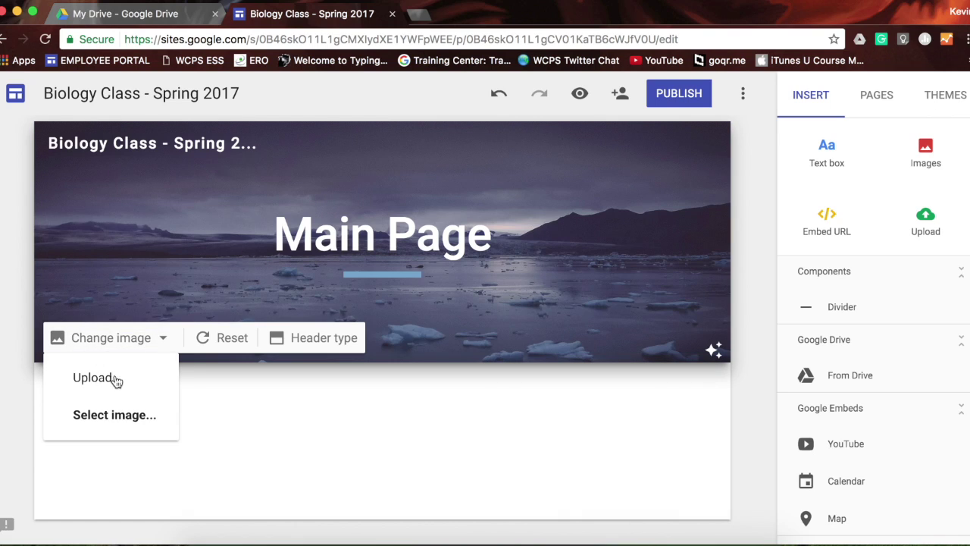
left_click(326, 339)
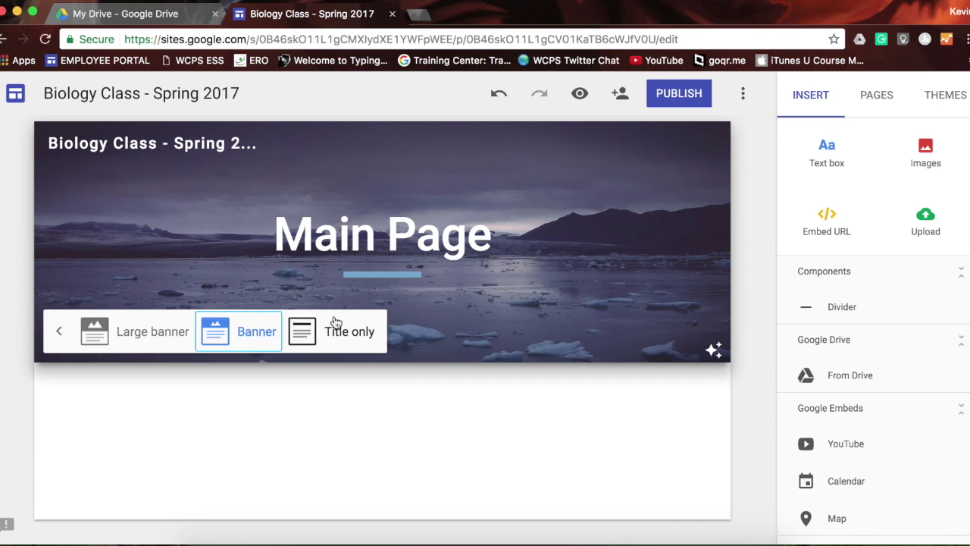
left_click(117, 335)
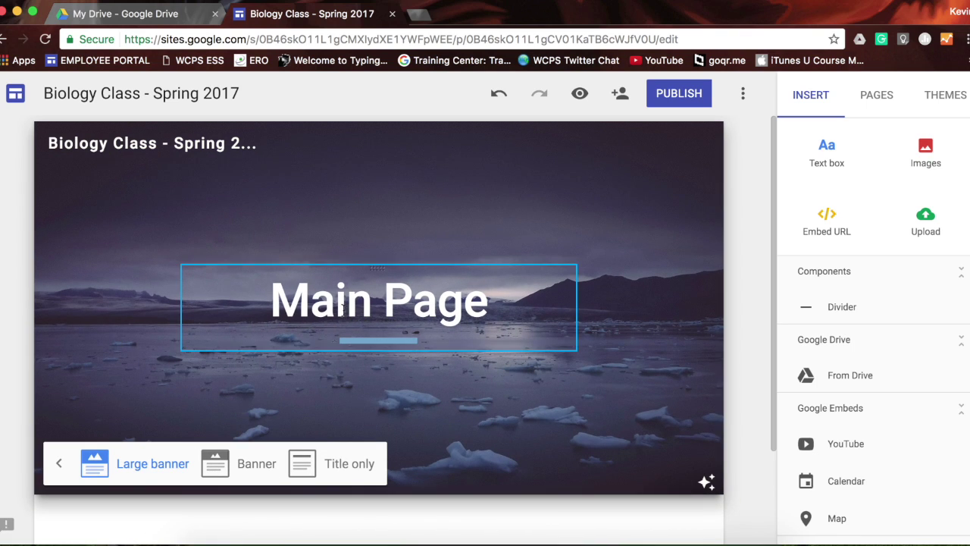
left_click(215, 462)
left_click(341, 333)
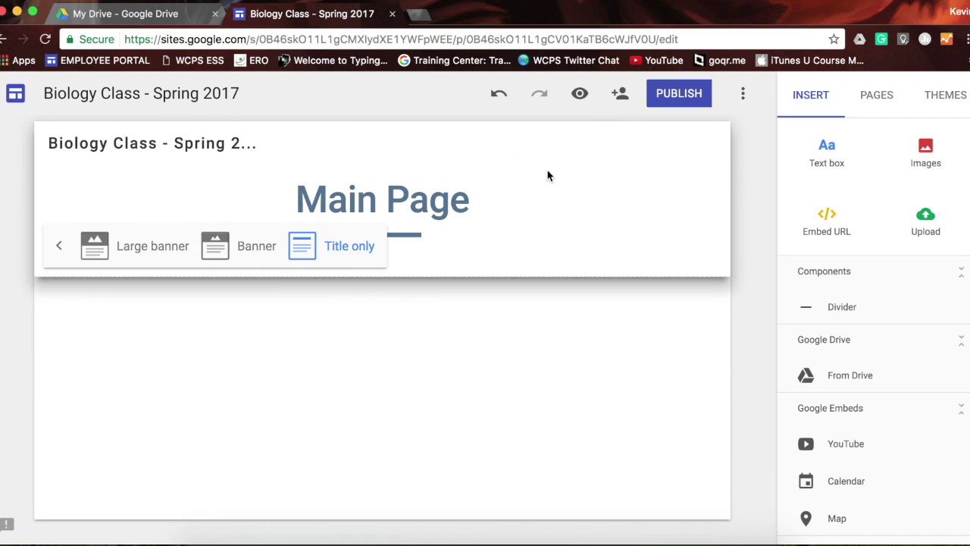
left_click(217, 245)
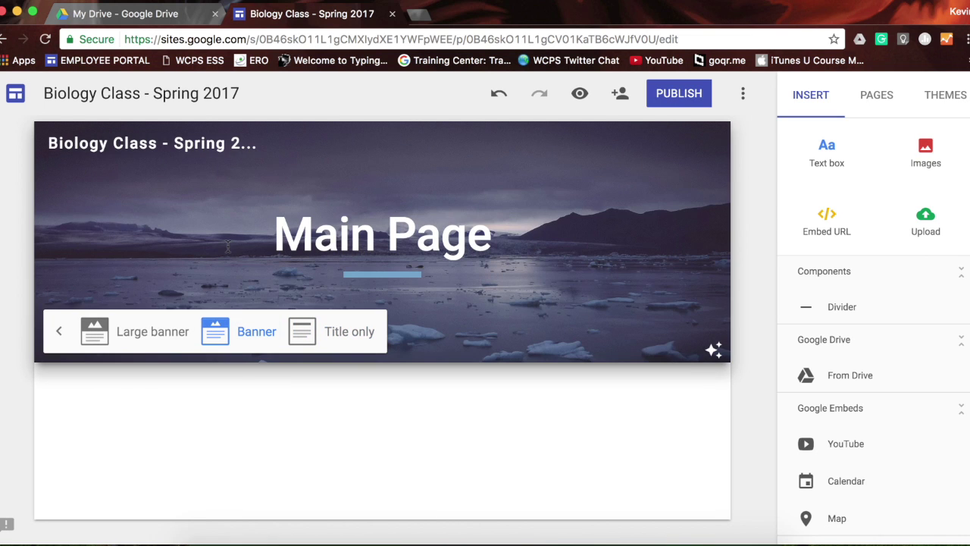
left_click(60, 330)
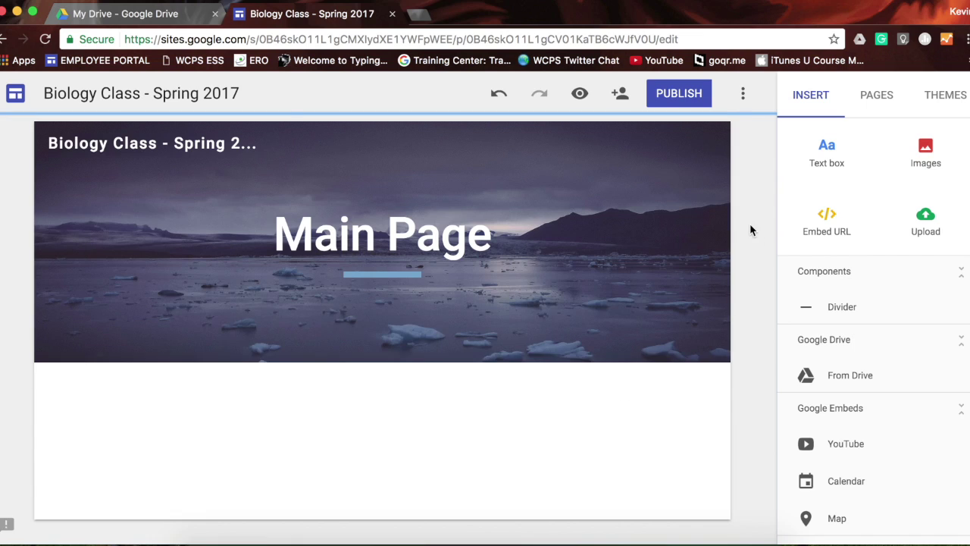
left_click(946, 97)
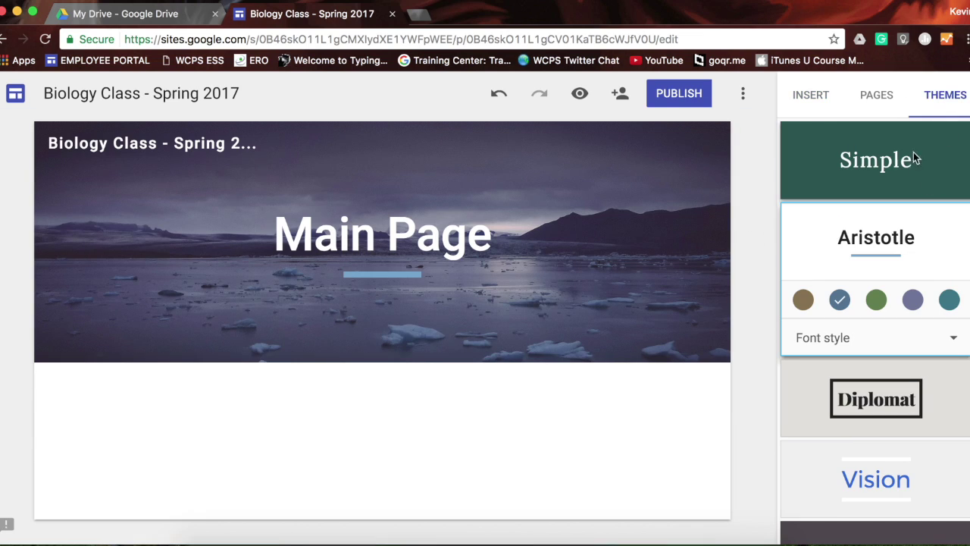
Step: Apply the Level theme with its grey colour and Narrow font style, after trying Diplomat
scroll(870, 279, "down", 3)
left_click(871, 281)
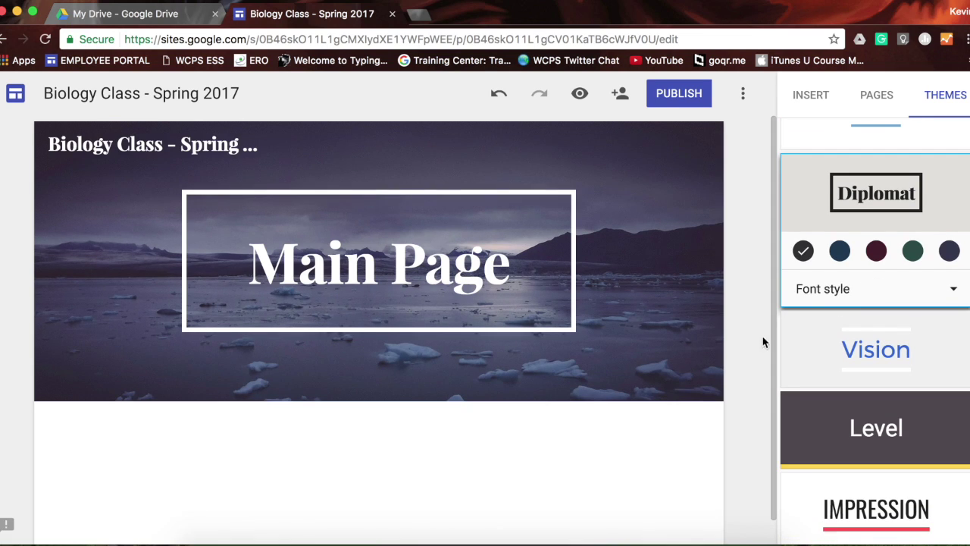
mouse_move(640, 275)
mouse_move(482, 361)
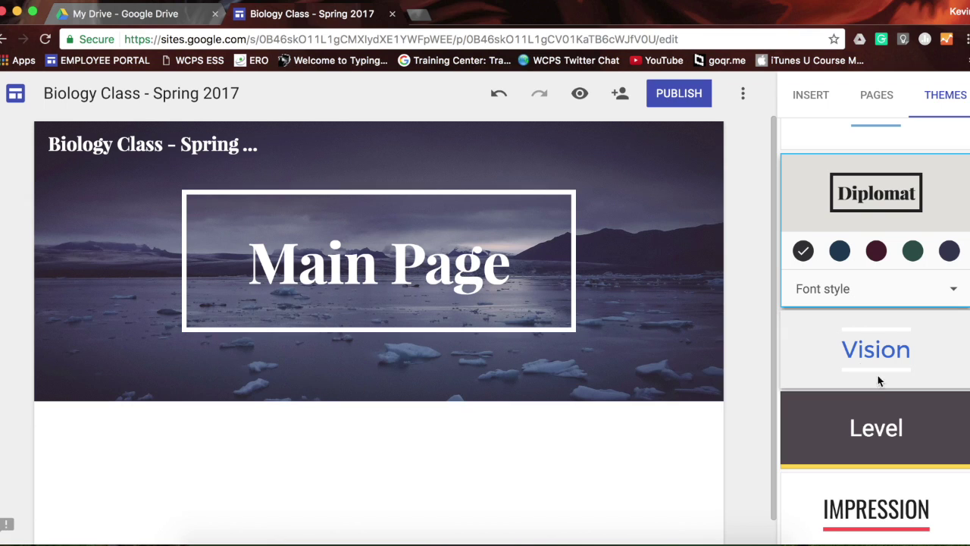
left_click(875, 430)
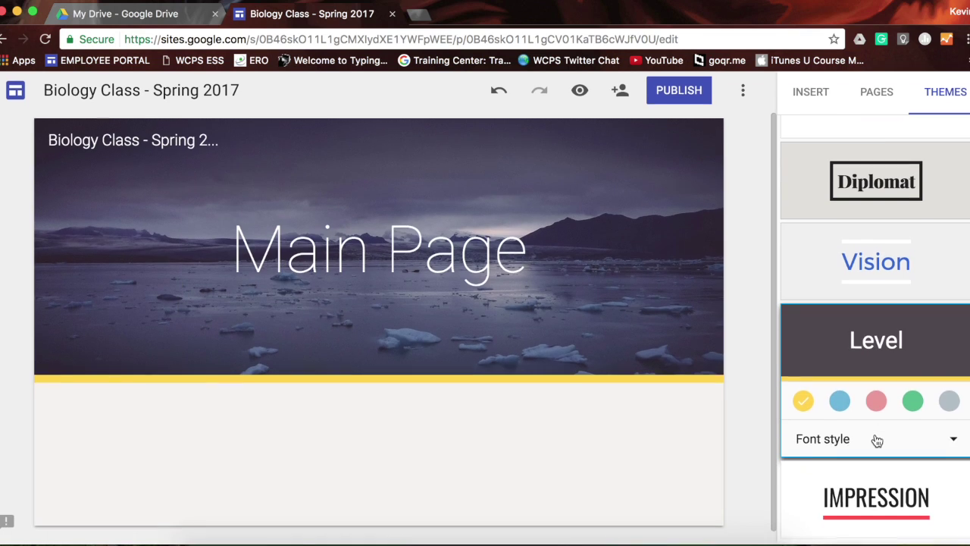
left_click(913, 405)
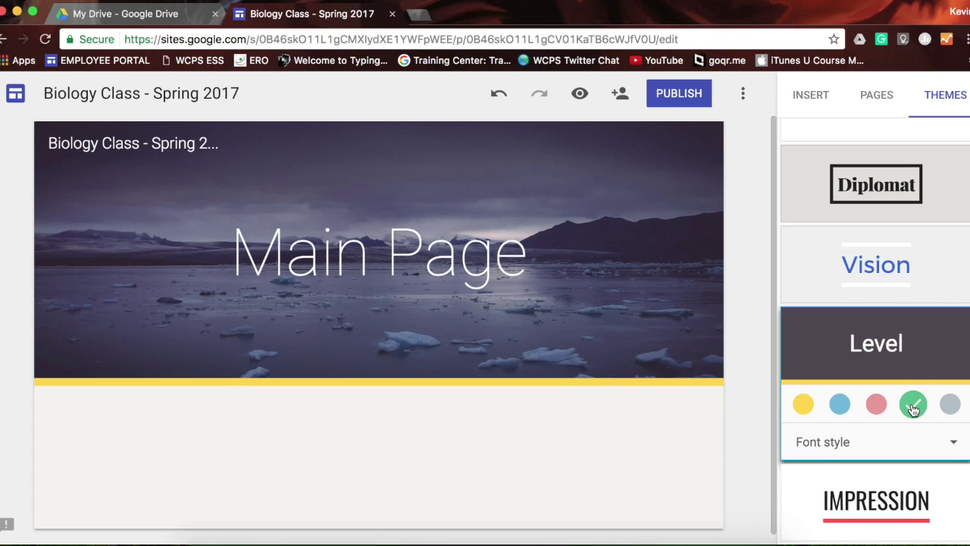
left_click(948, 407)
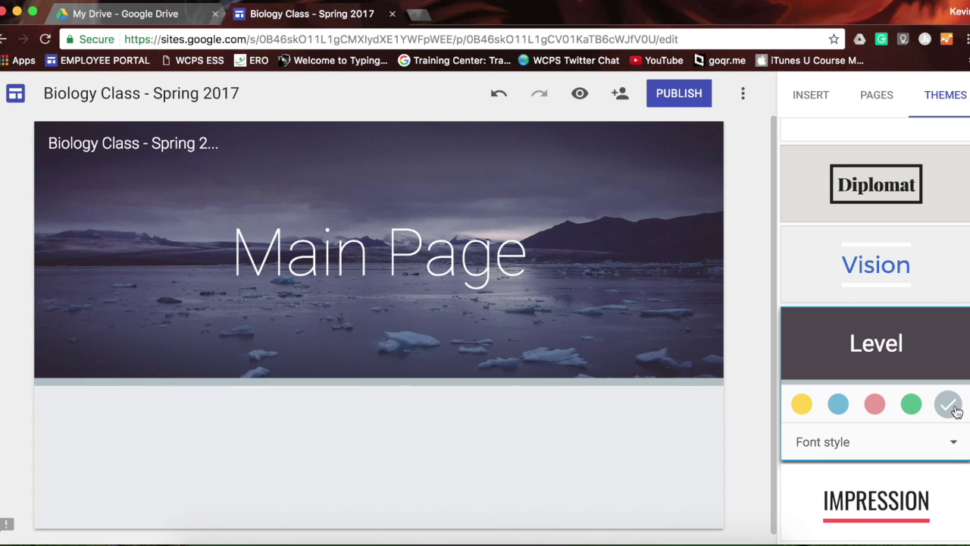
left_click(949, 444)
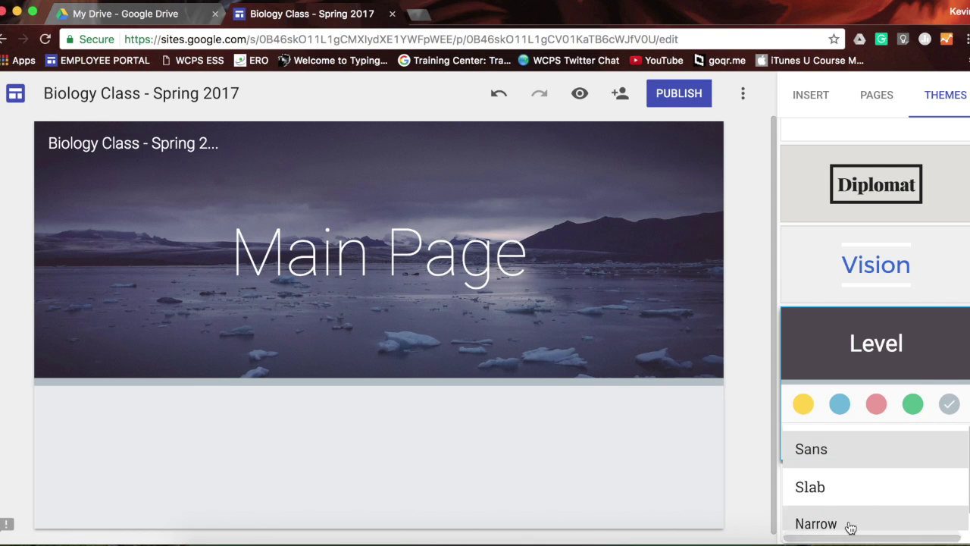
left_click(849, 524)
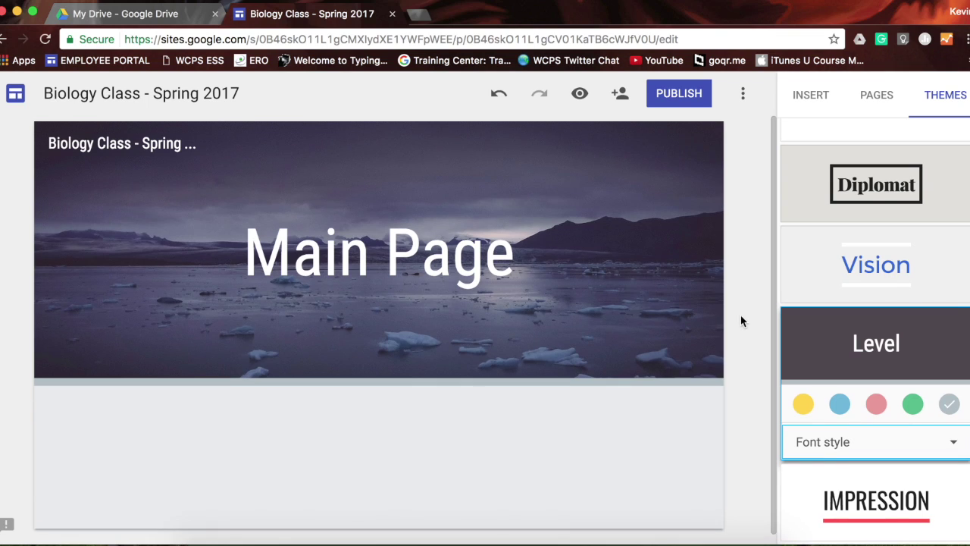
mouse_move(455, 206)
scroll(741, 325, "down", 1)
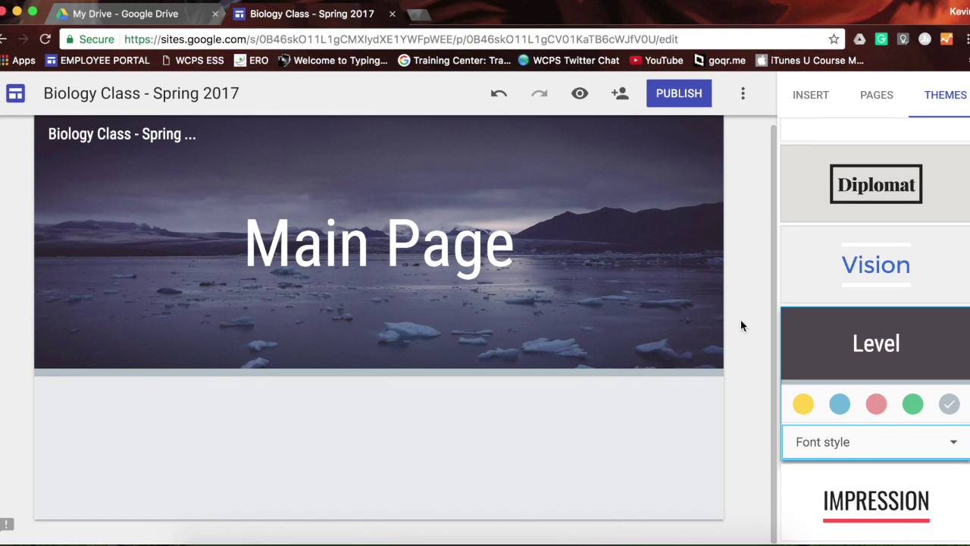
Step: Insert a text box below the banner containing 'Welcome to Biology!'
left_click(811, 94)
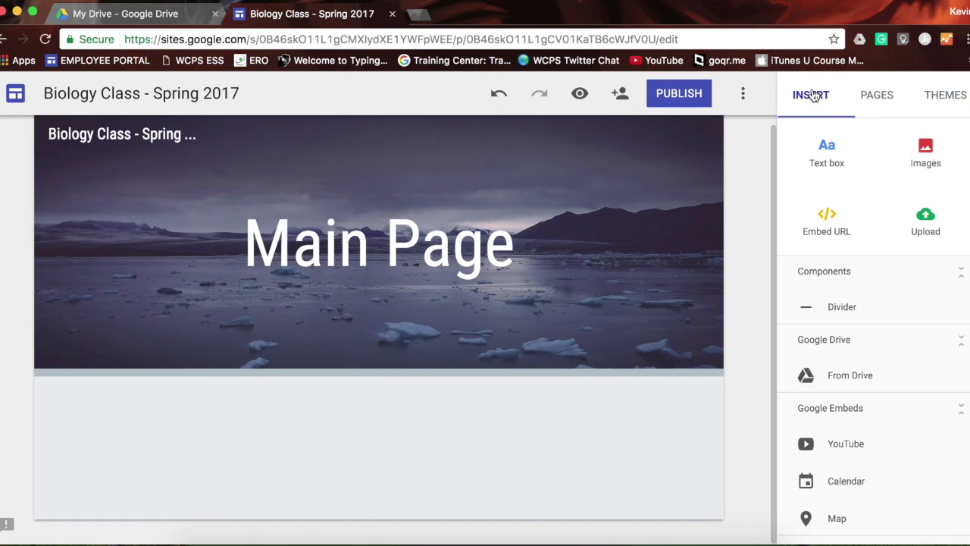
left_click(826, 152)
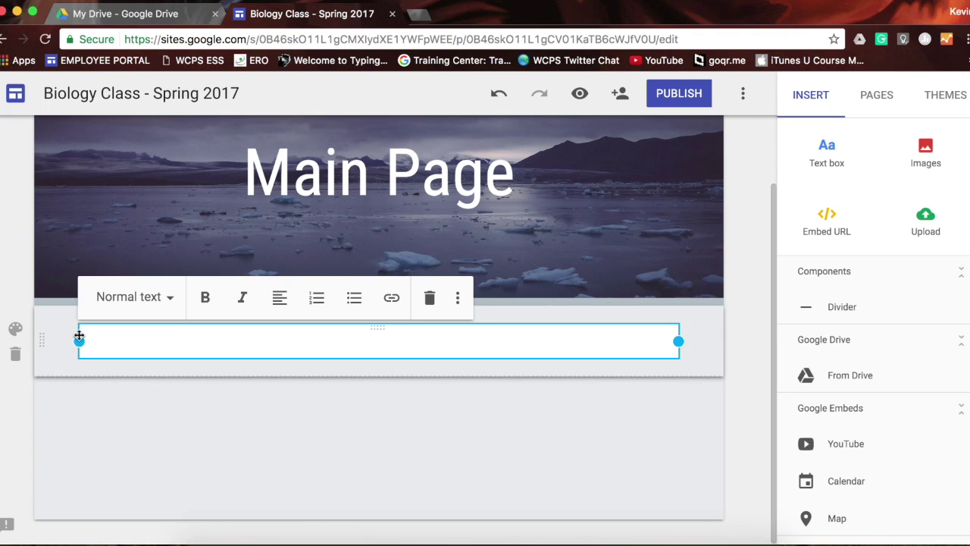
type("Welcome to Biology!")
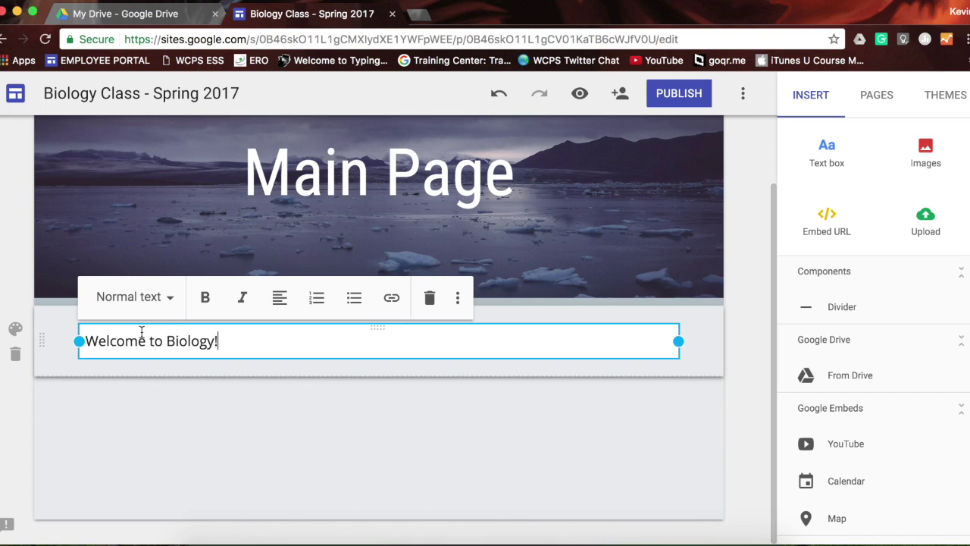
left_click(173, 302)
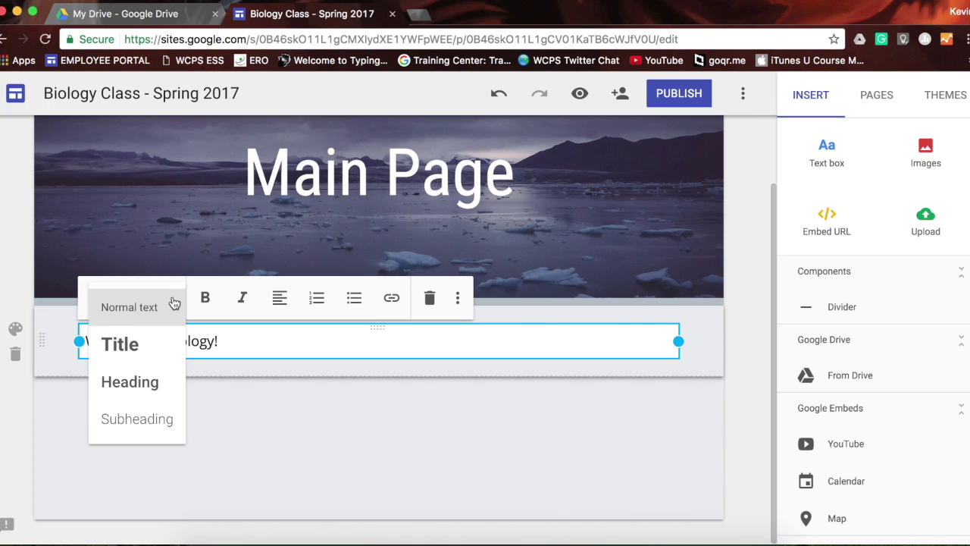
left_click(153, 382)
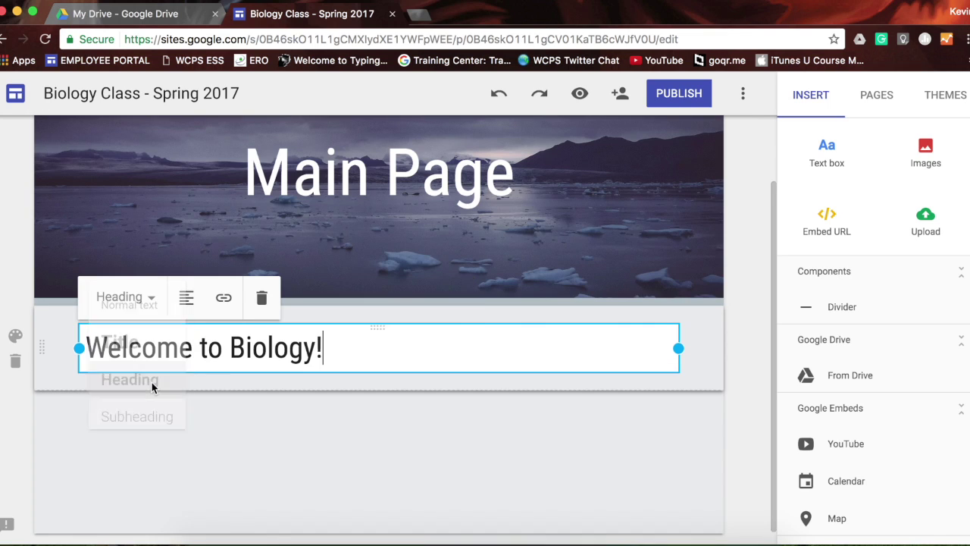
left_click(155, 303)
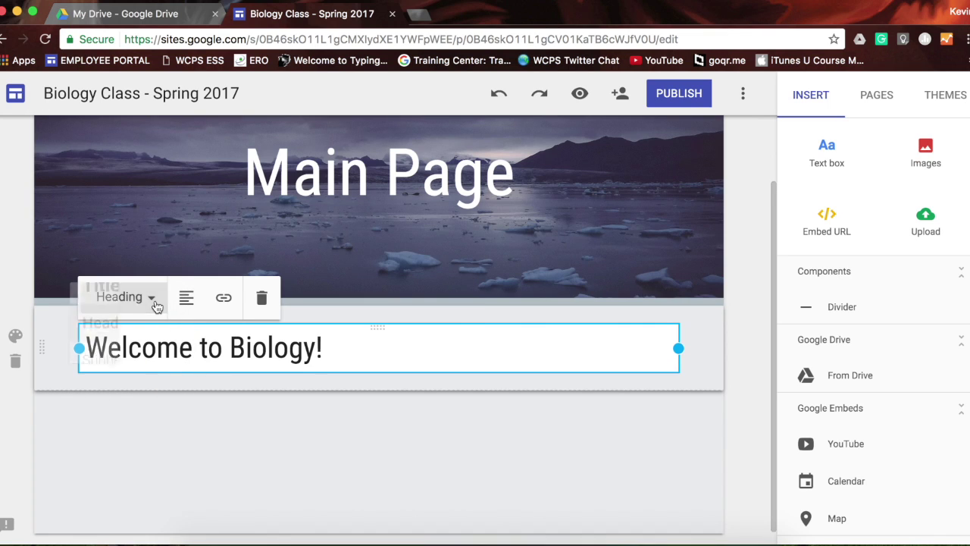
left_click(130, 429)
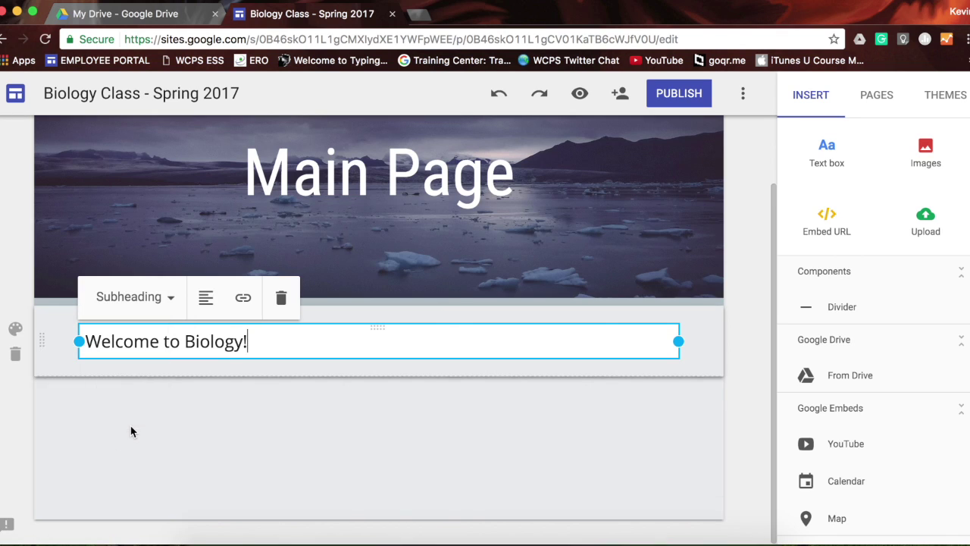
left_click(173, 303)
left_click(155, 311)
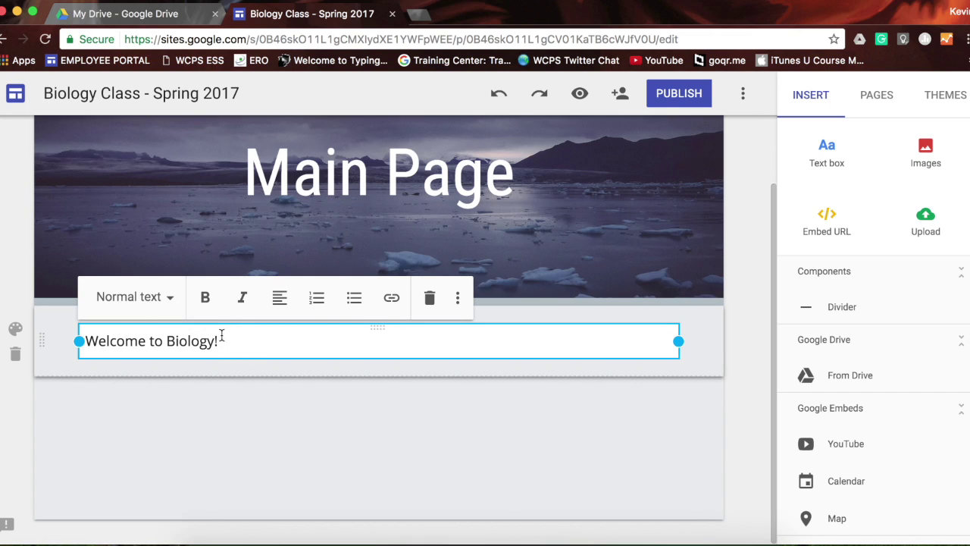
left_click_drag(227, 340, 90, 339)
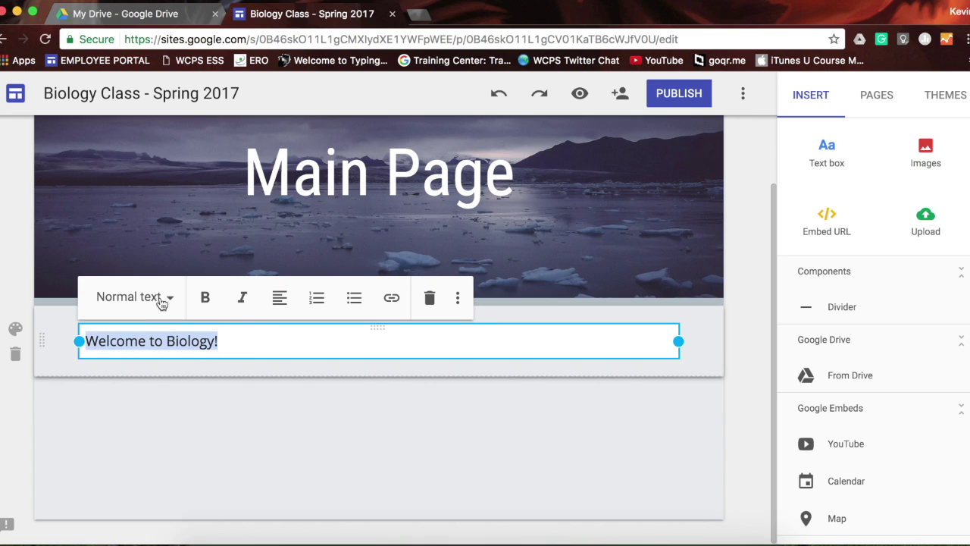
Step: Apply Bold, Italic, Center alignment and Strikethrough to the 'Welcome to Biology!' text
left_click(205, 297)
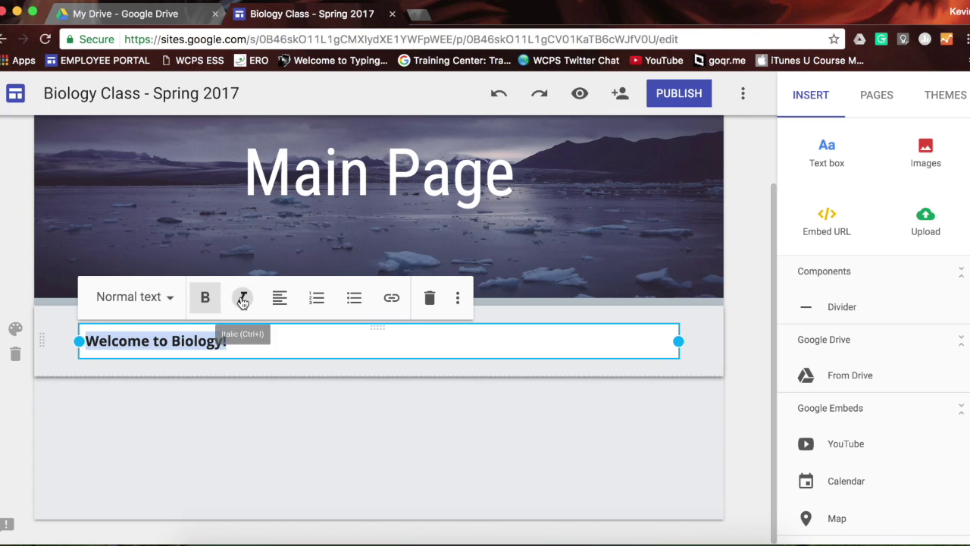
left_click(242, 298)
left_click(281, 300)
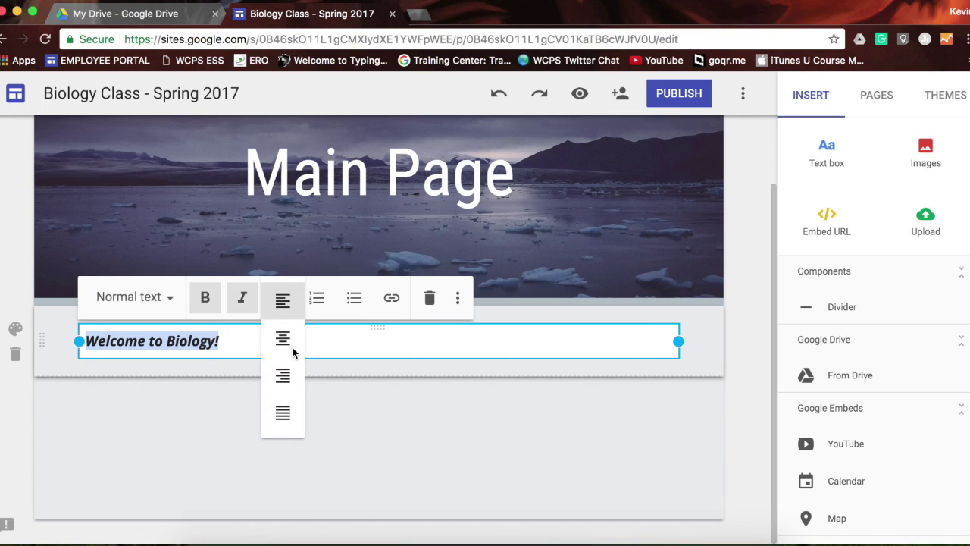
left_click(280, 339)
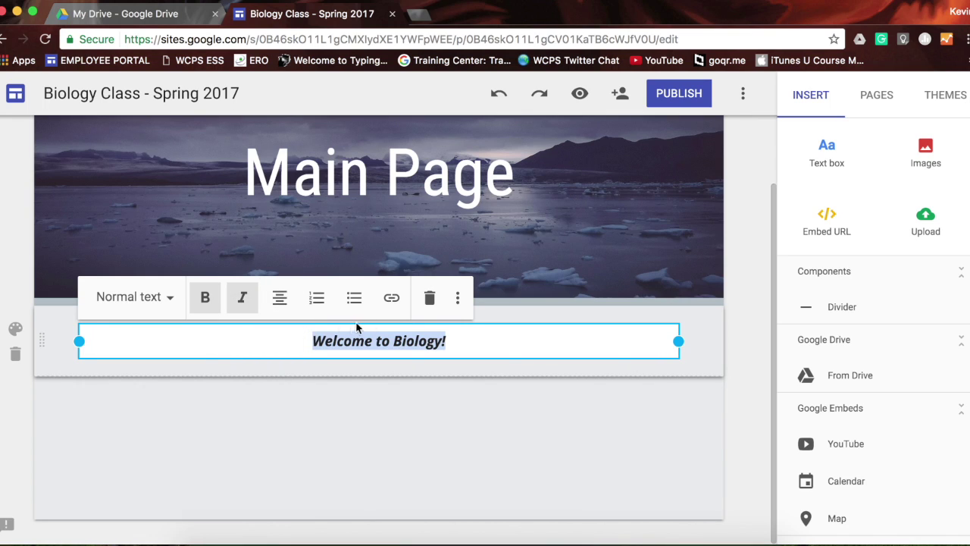
left_click(459, 299)
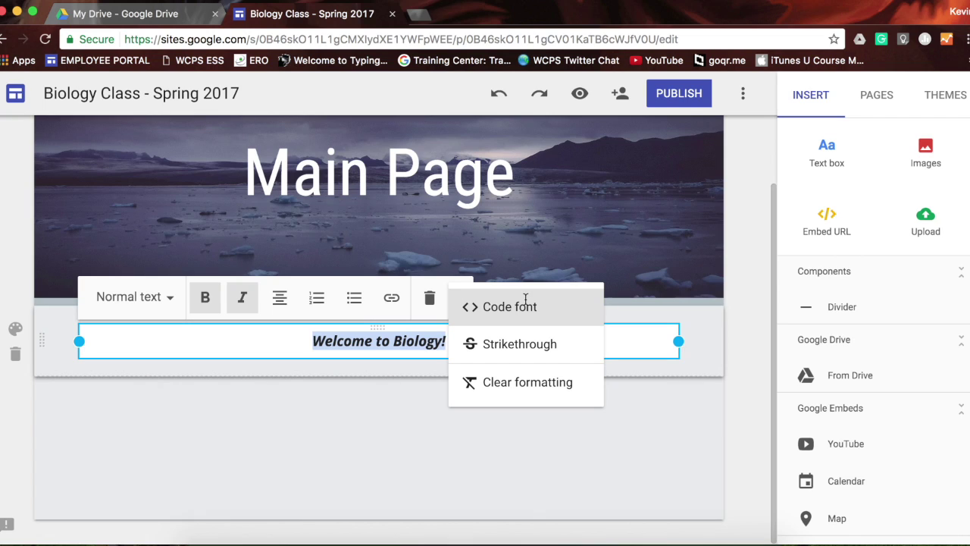
left_click(525, 346)
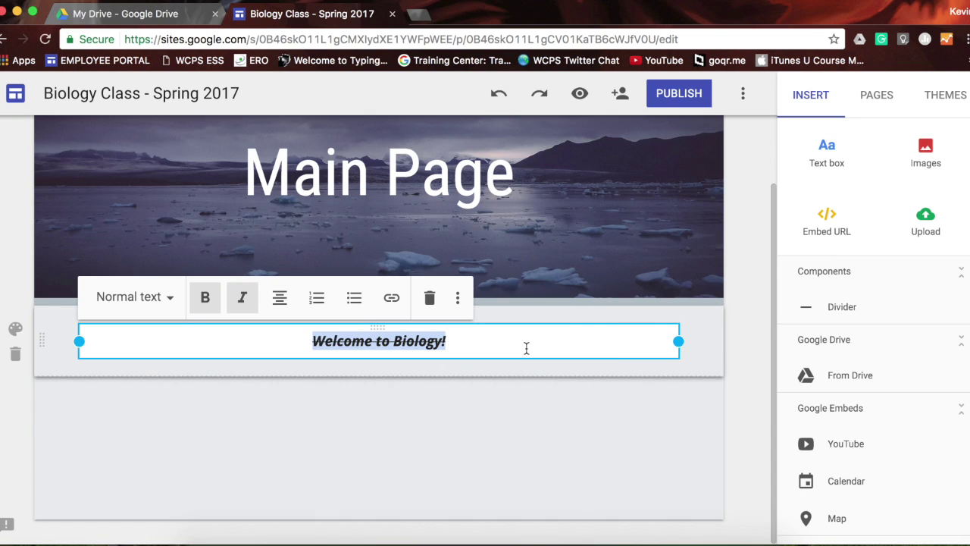